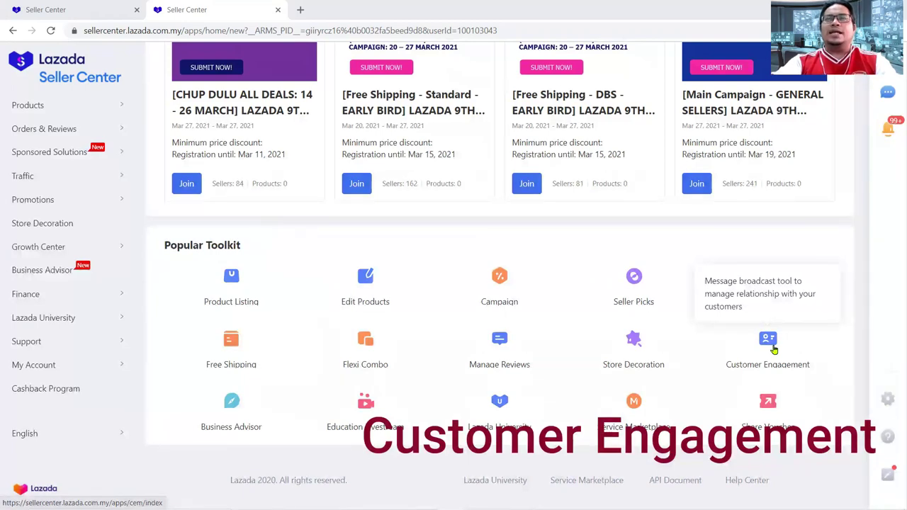
- Open the Customer Engagement tool from the Popular Toolkit and start an Unpaid/Order Reminder message
click(774, 347)
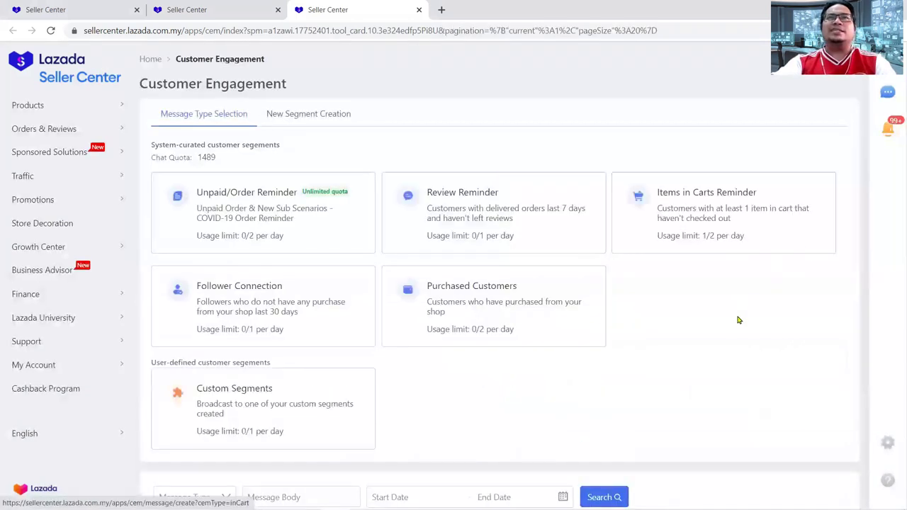
scroll(737, 321, down, 2)
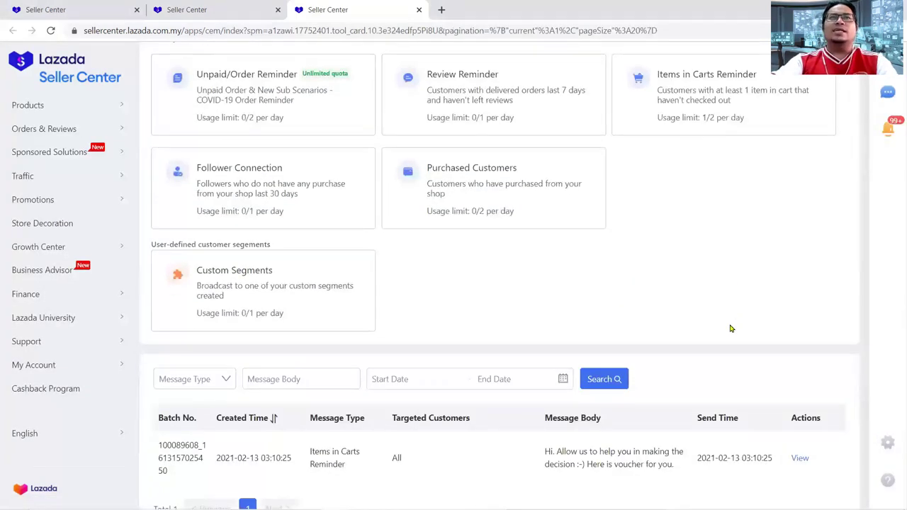
scroll(730, 326, down, 2)
scroll(730, 340, up, 4)
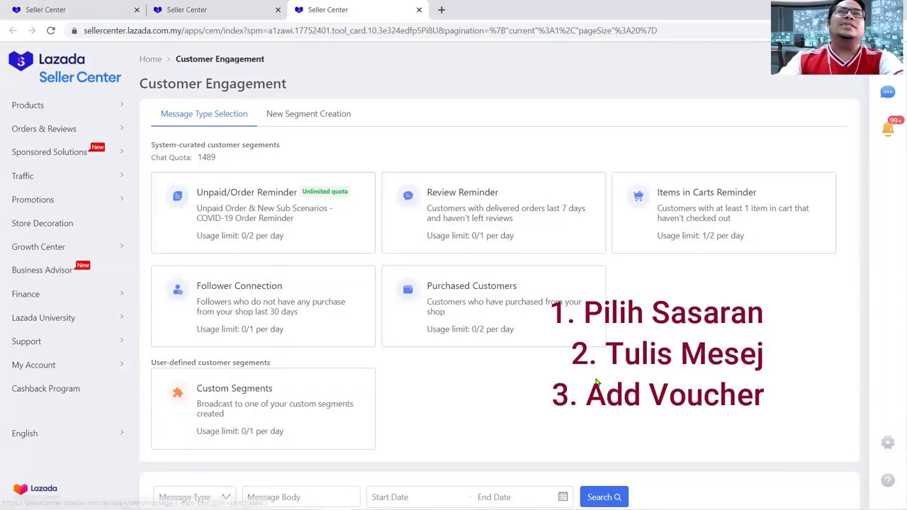
click(320, 219)
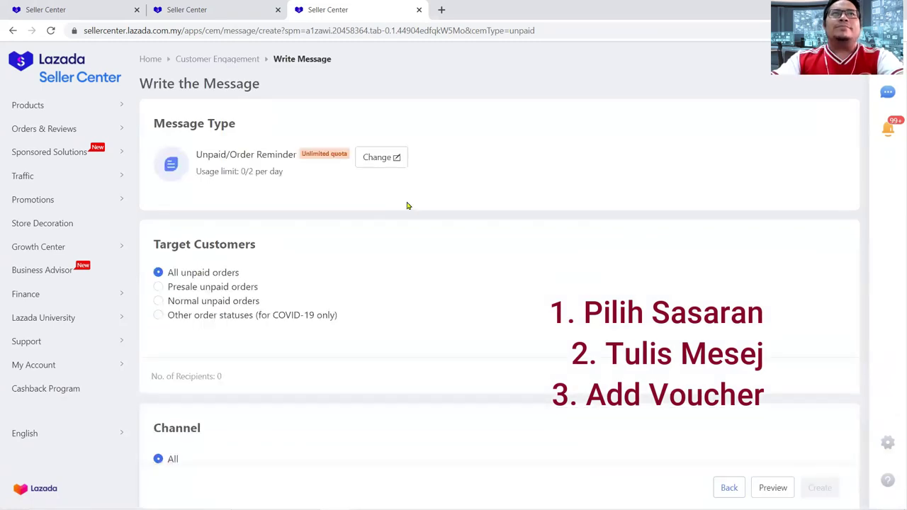
- Write the message text "Hi." and, in a new paragraph, "Let us help you make your decision. Here is your voucher. Special for you."
scroll(431, 213, down, 2)
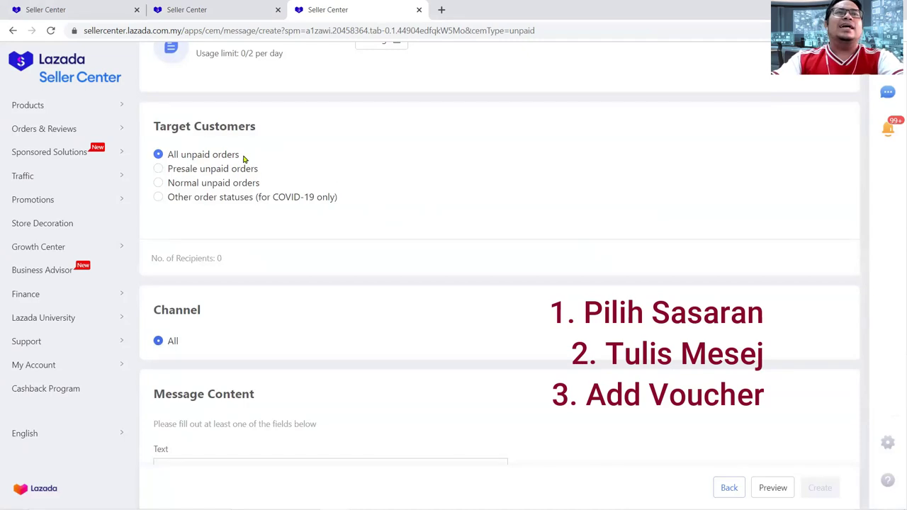
scroll(248, 166, up, 1)
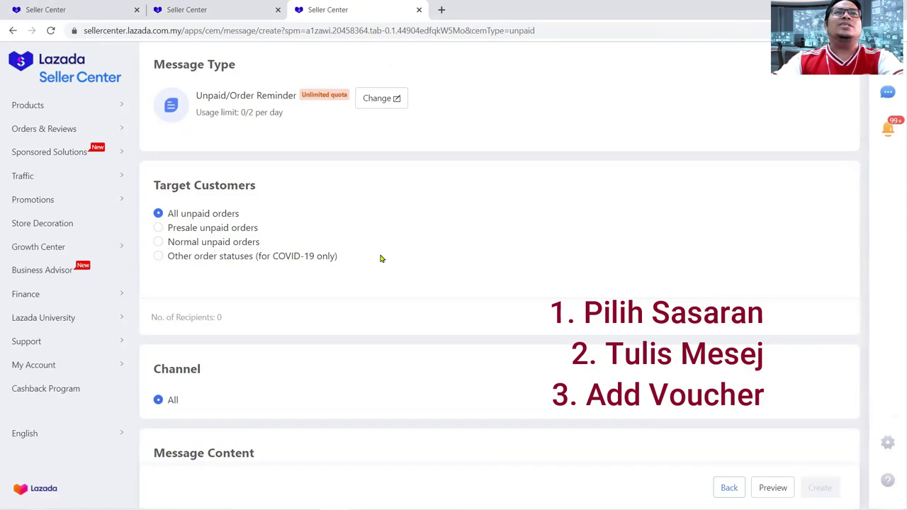
scroll(380, 259, down, 4)
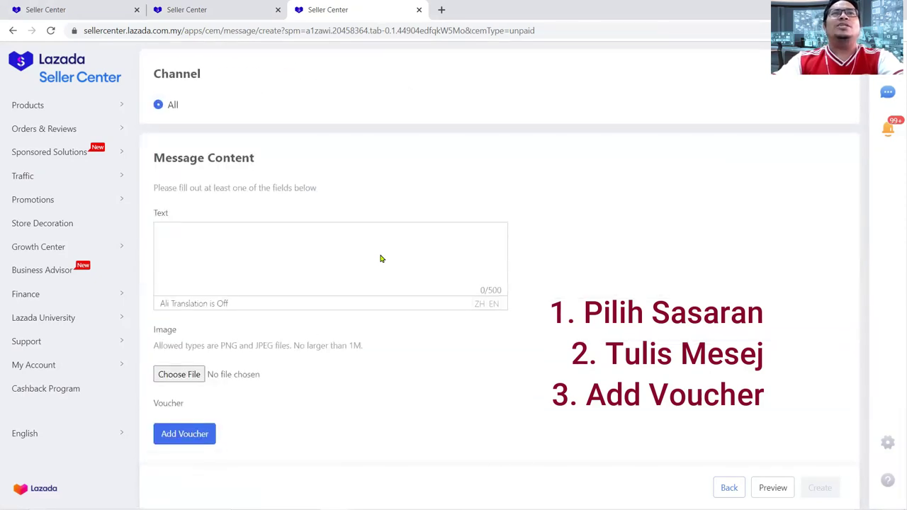
click(305, 242)
text(Hi.  Let us help you make your decision.)
scroll(551, 269, down, 1)
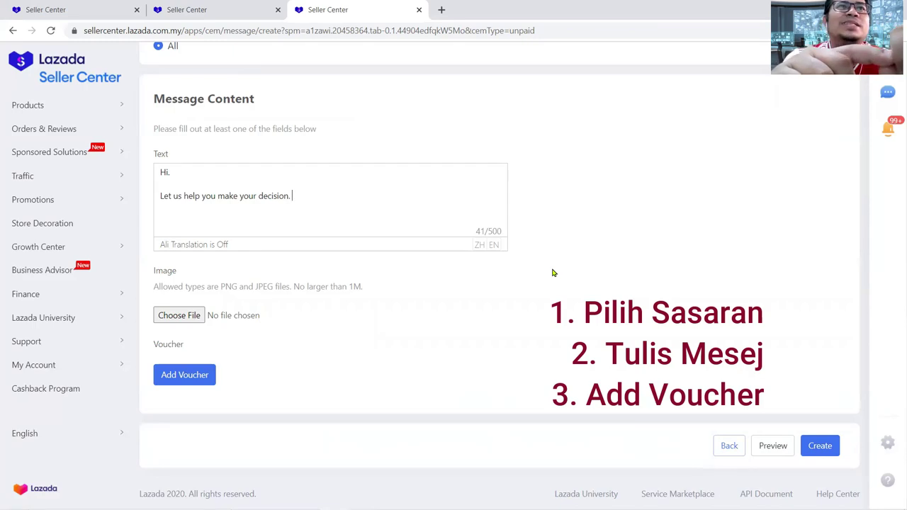
text(Her)
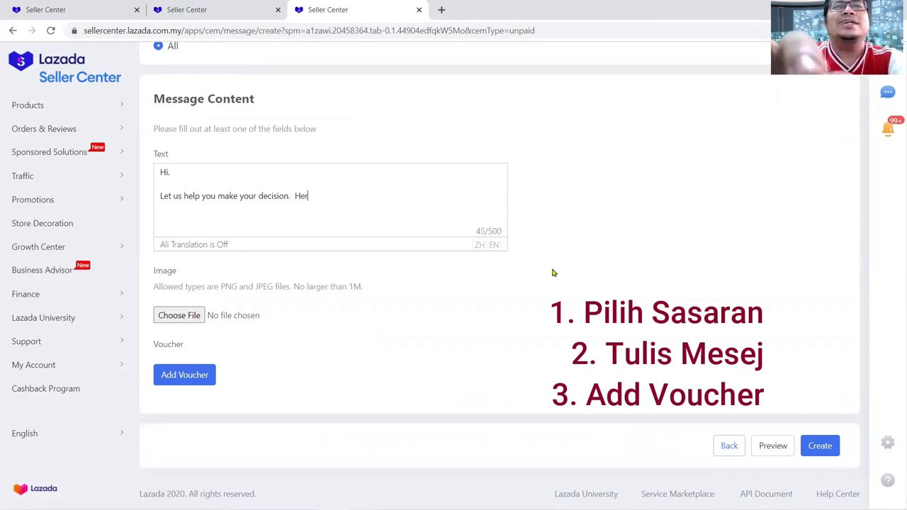
text(e is your )
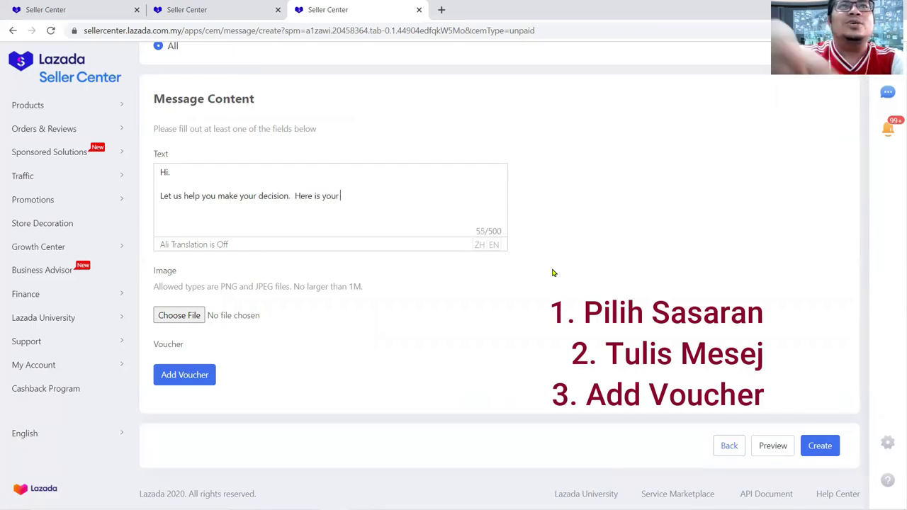
text(vouc)
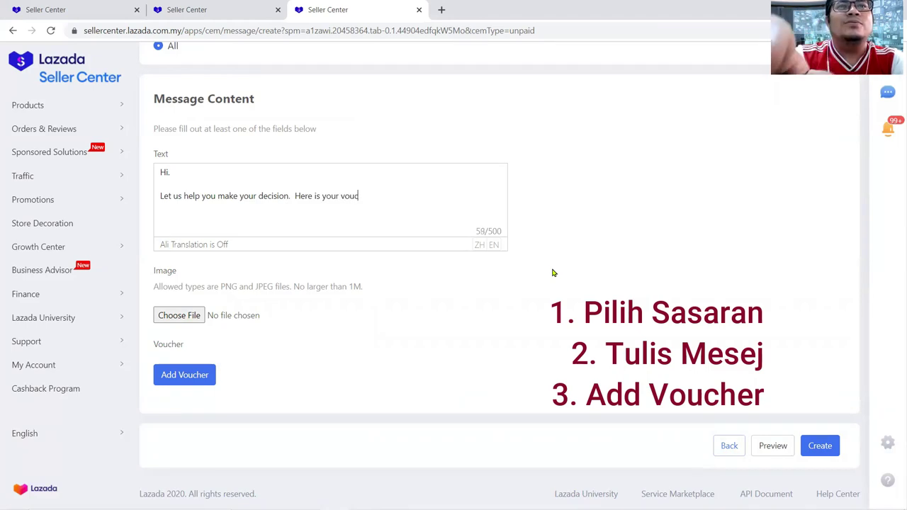
text(her. Spe)
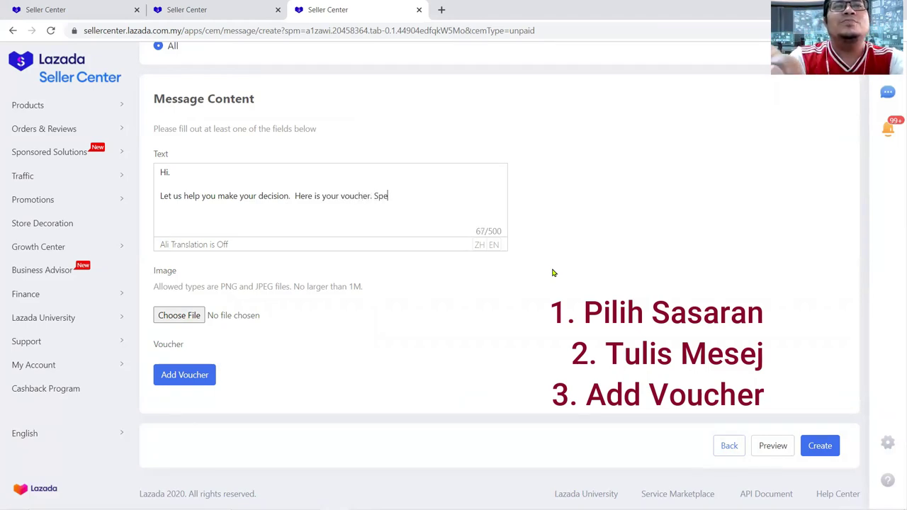
text(cial for you.)
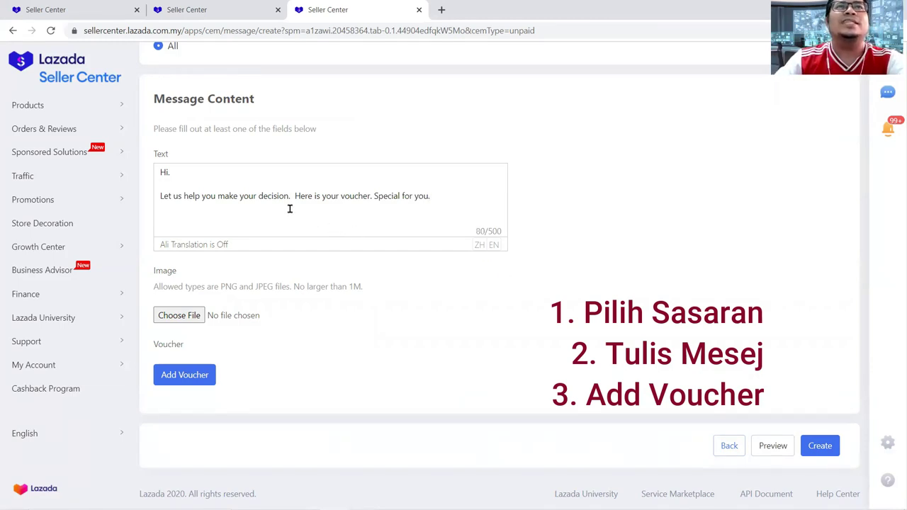
- Put the sentence "Here is your voucher." onward in its own paragraph and end the message with ":-)"
key(Return)
key(Return)
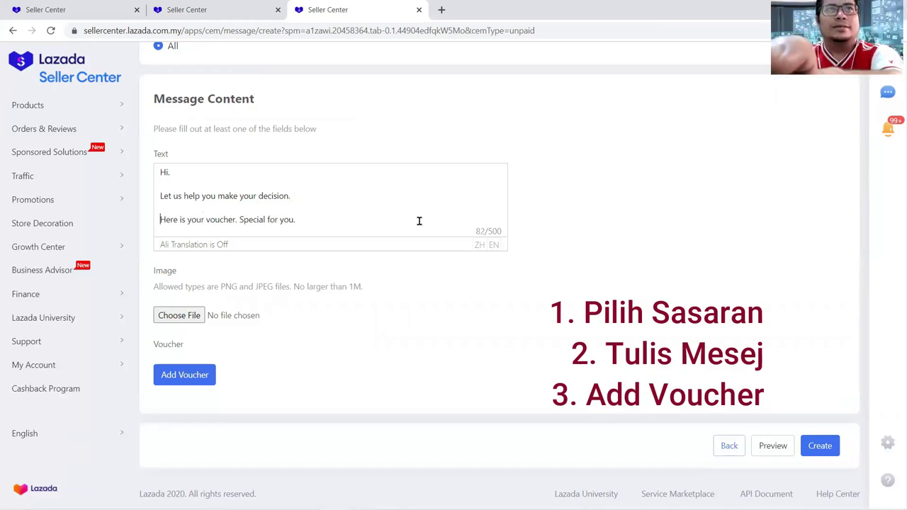
click(335, 222)
text(:-))
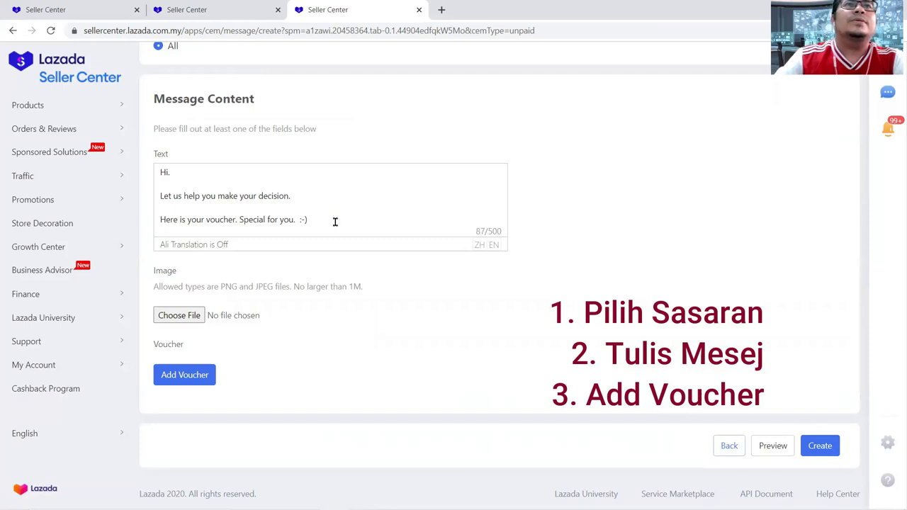
- Attach the collectable 9 MYR voucher "rm10 feb" to the message
scroll(273, 340, down, 1)
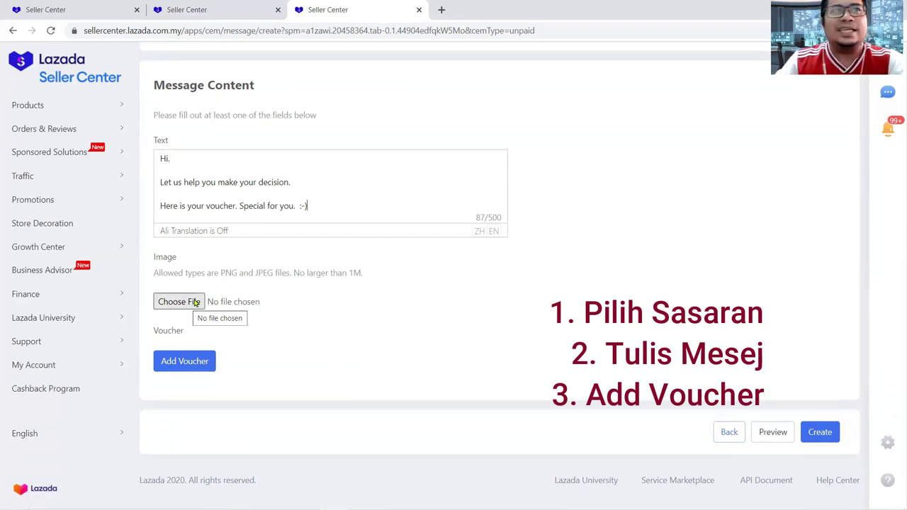
click(201, 362)
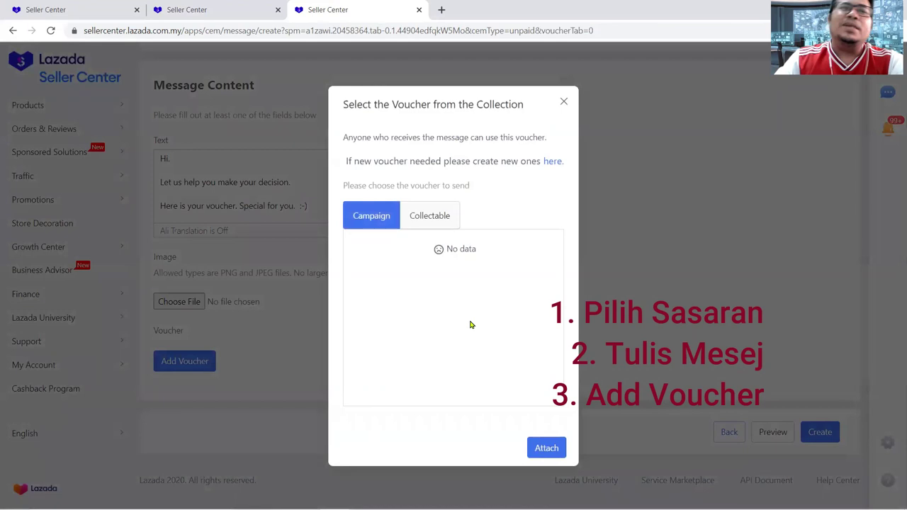
click(443, 217)
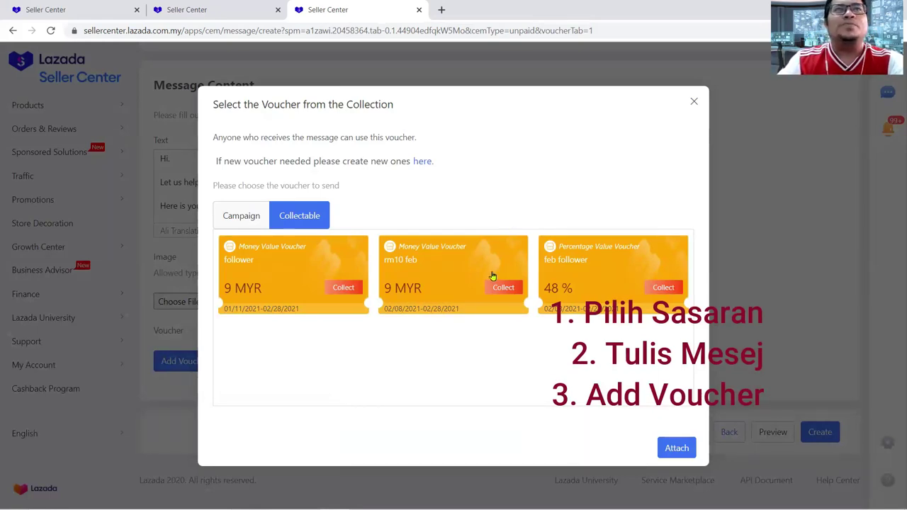
click(438, 269)
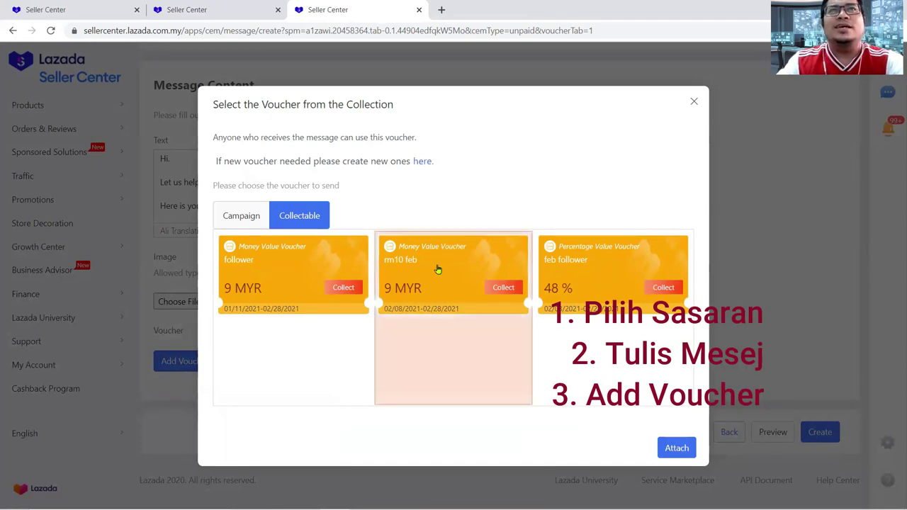
click(676, 448)
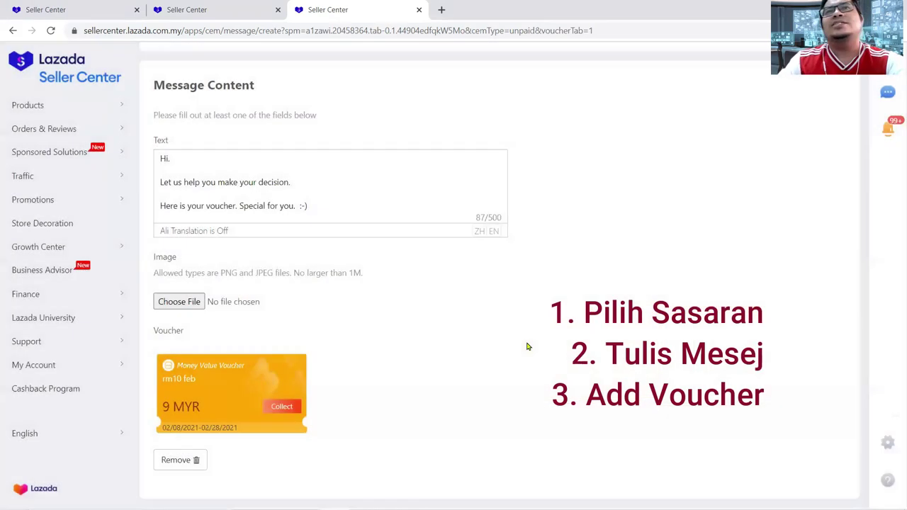
- Review the message content with its attached voucher in the message preview and close the preview
scroll(500, 375, down, 2)
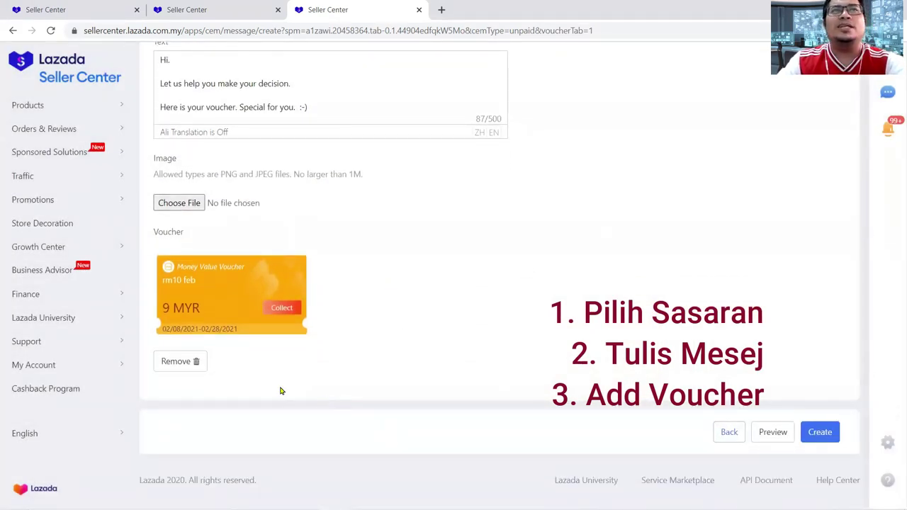
scroll(400, 370, up, 2)
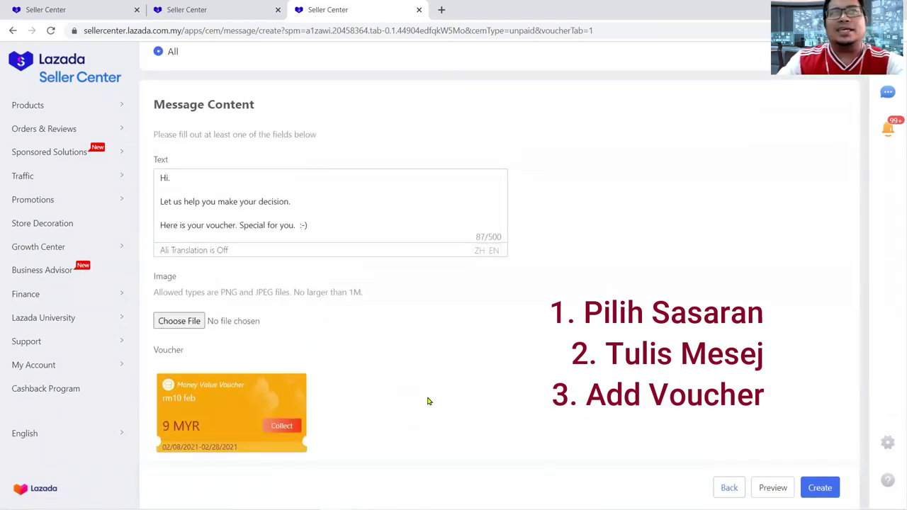
scroll(428, 400, down, 2)
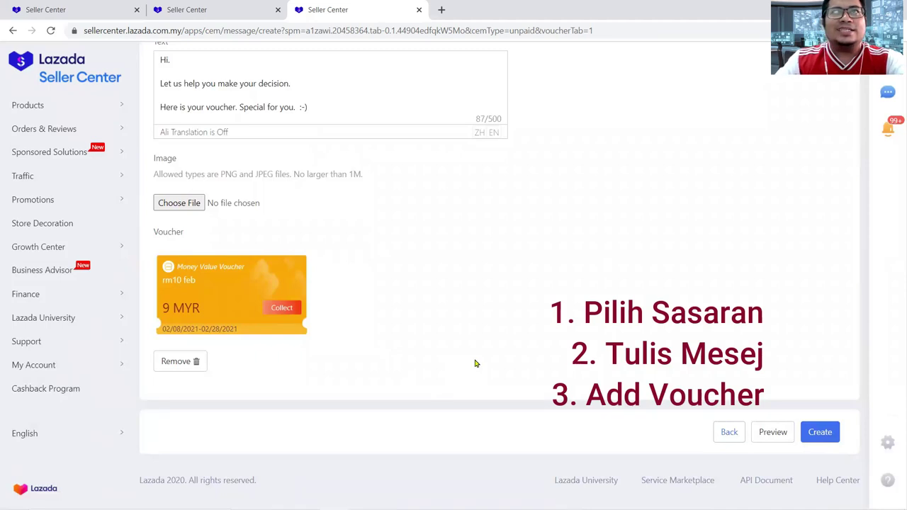
click(777, 437)
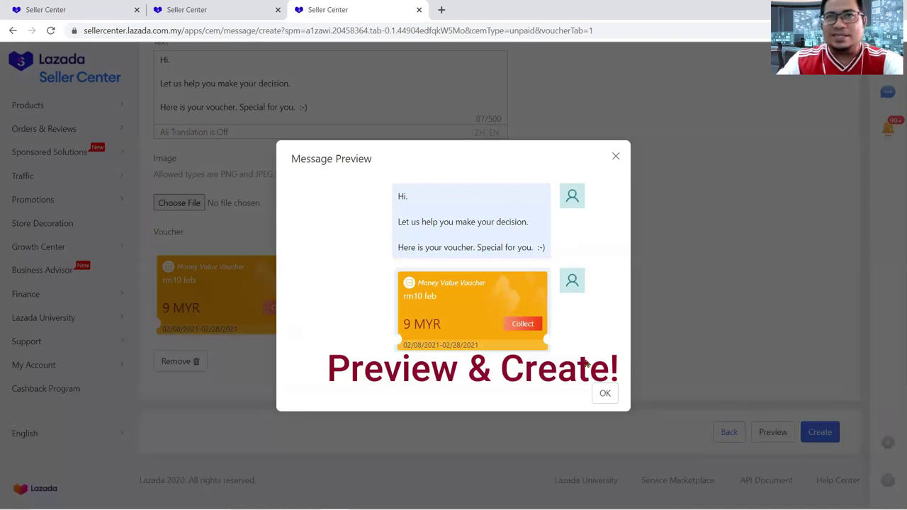
click(606, 396)
- Create the unpaid order reminder message and confirm sending it
scroll(819, 433, up, 1)
scroll(820, 434, down, 1)
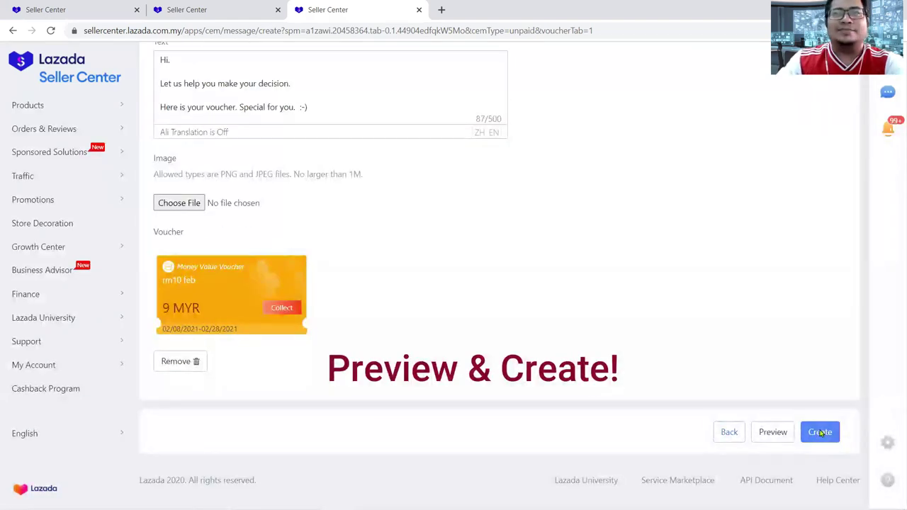
click(819, 433)
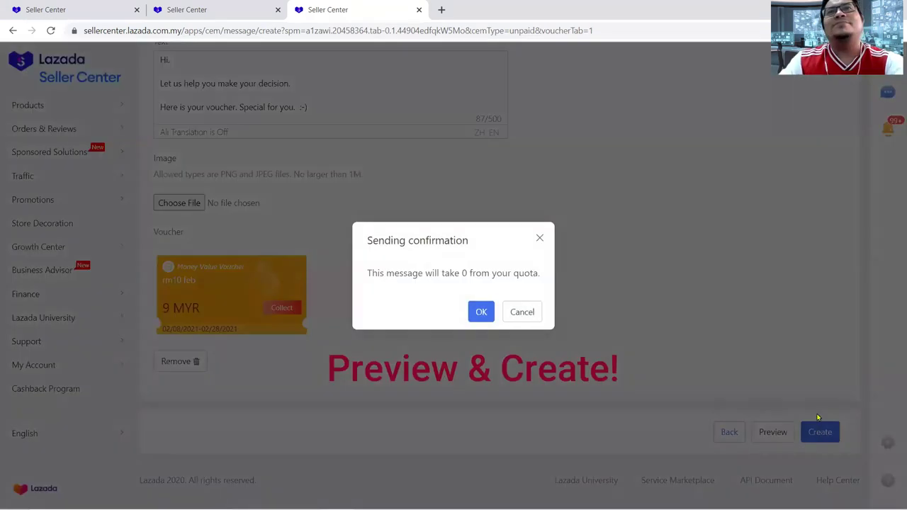
click(479, 312)
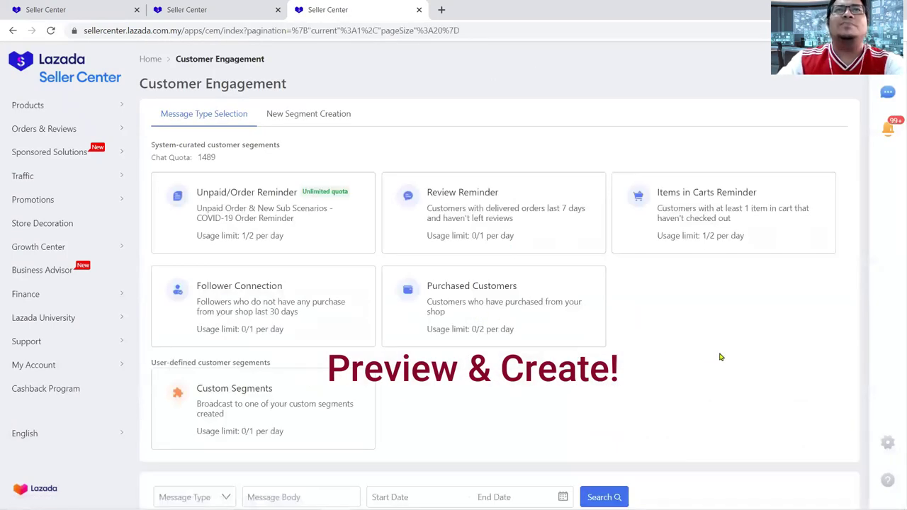
- Examine the sent message history, the chat quota and the daily usage limits of the message types
scroll(720, 358, down, 3)
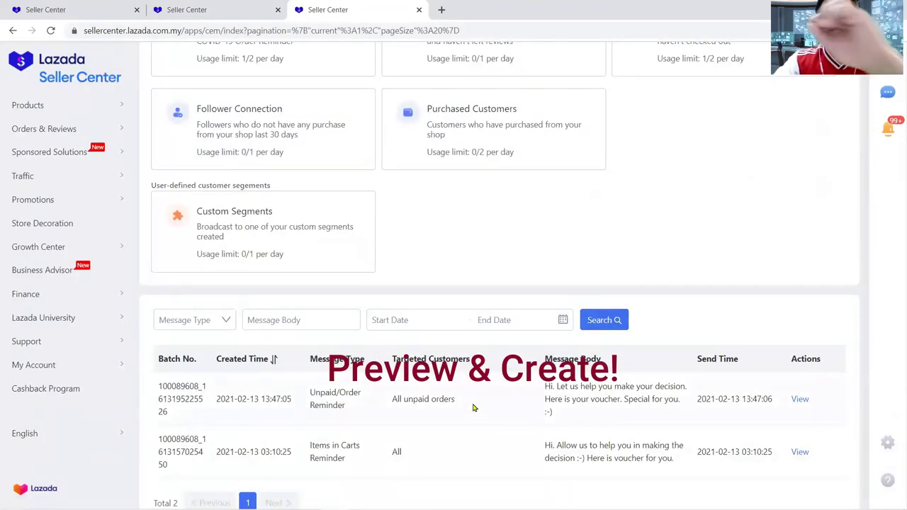
scroll(627, 330, up, 1)
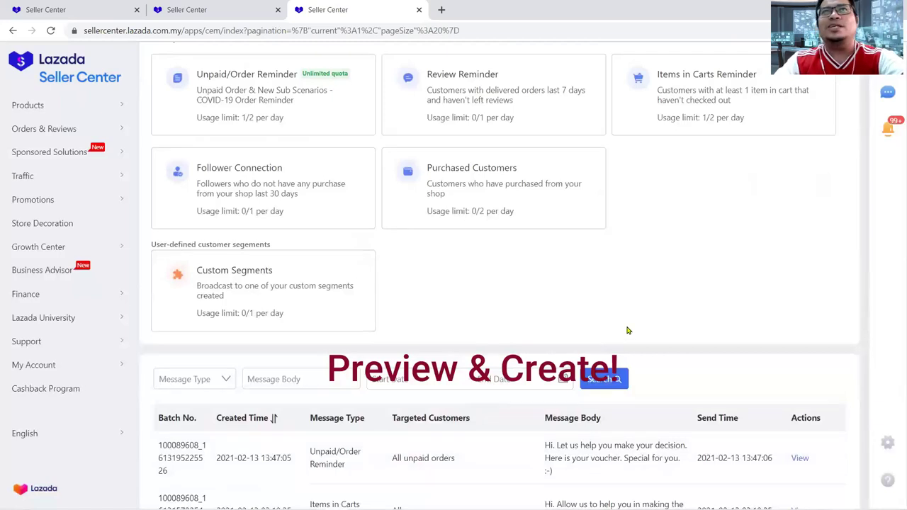
scroll(627, 330, up, 2)
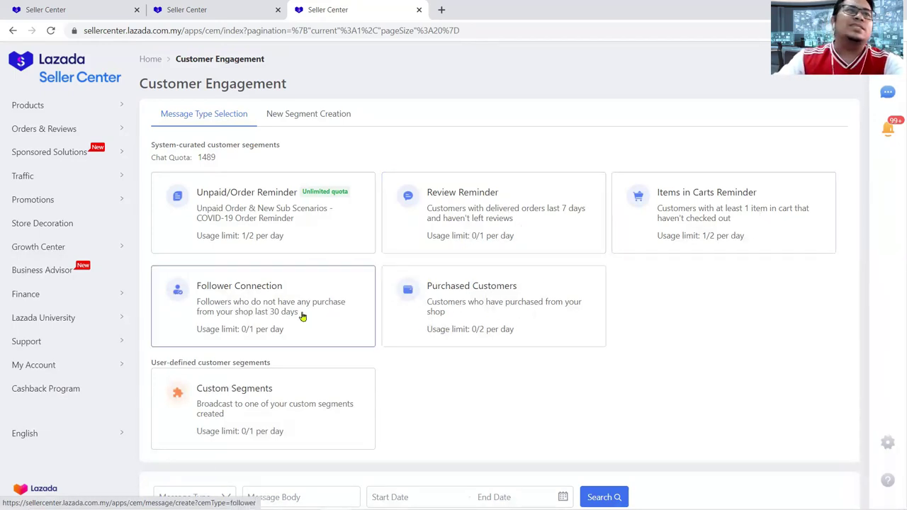
scroll(322, 425, down, 2)
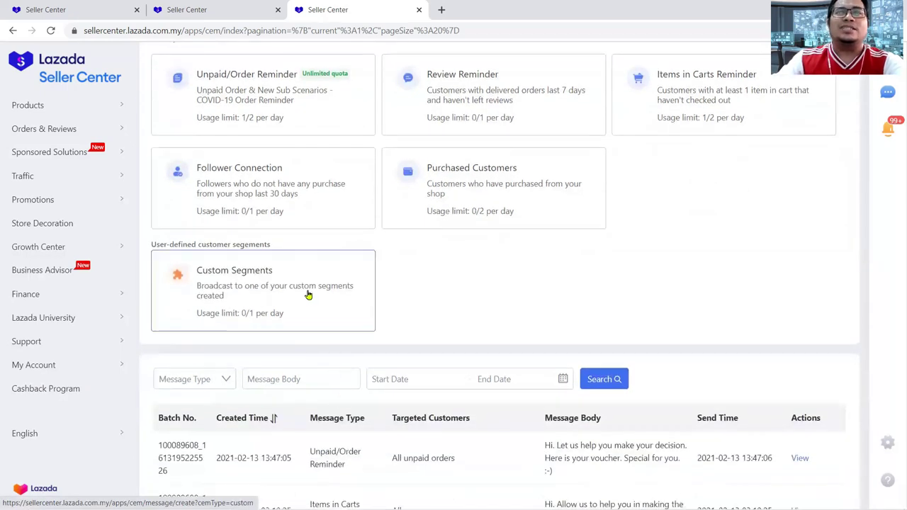
scroll(308, 295, up, 2)
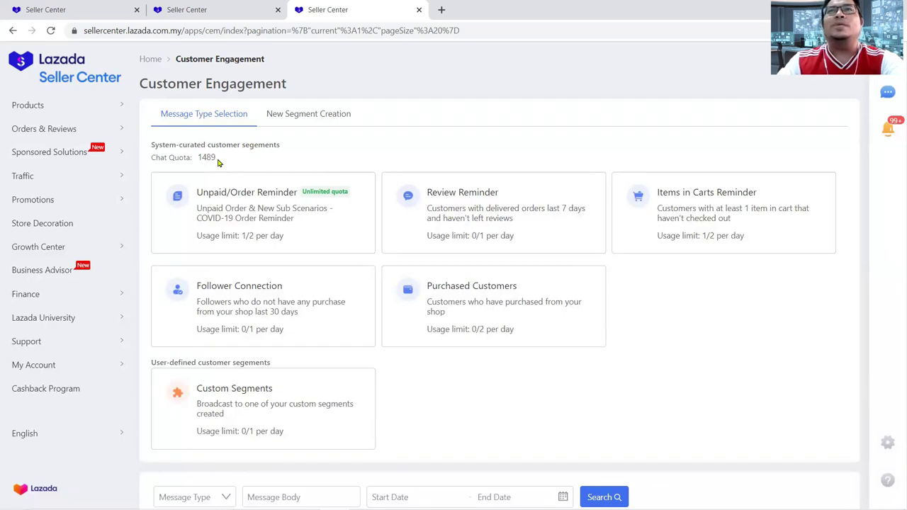
scroll(693, 343, down, 3)
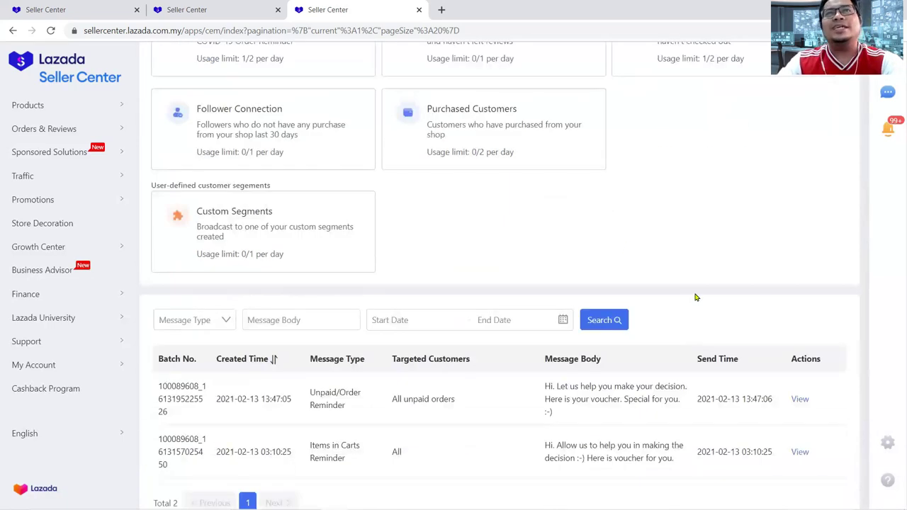
scroll(695, 296, up, 3)
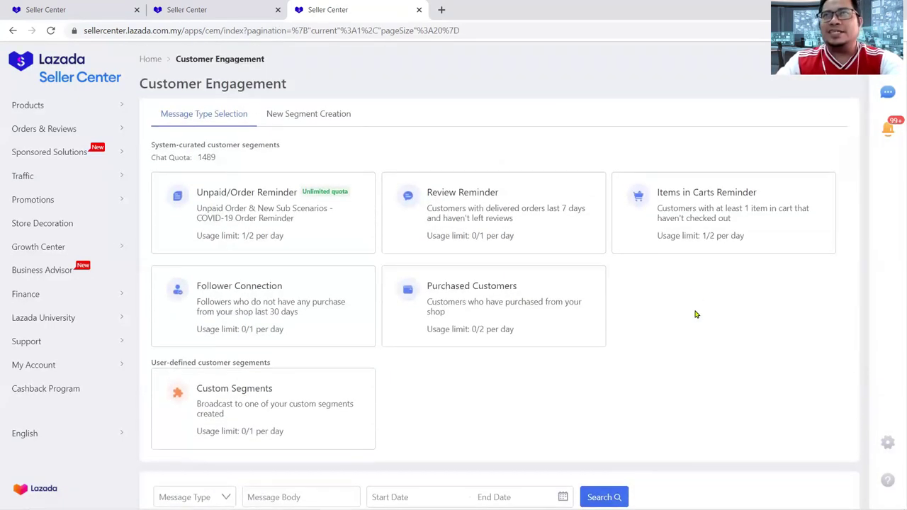